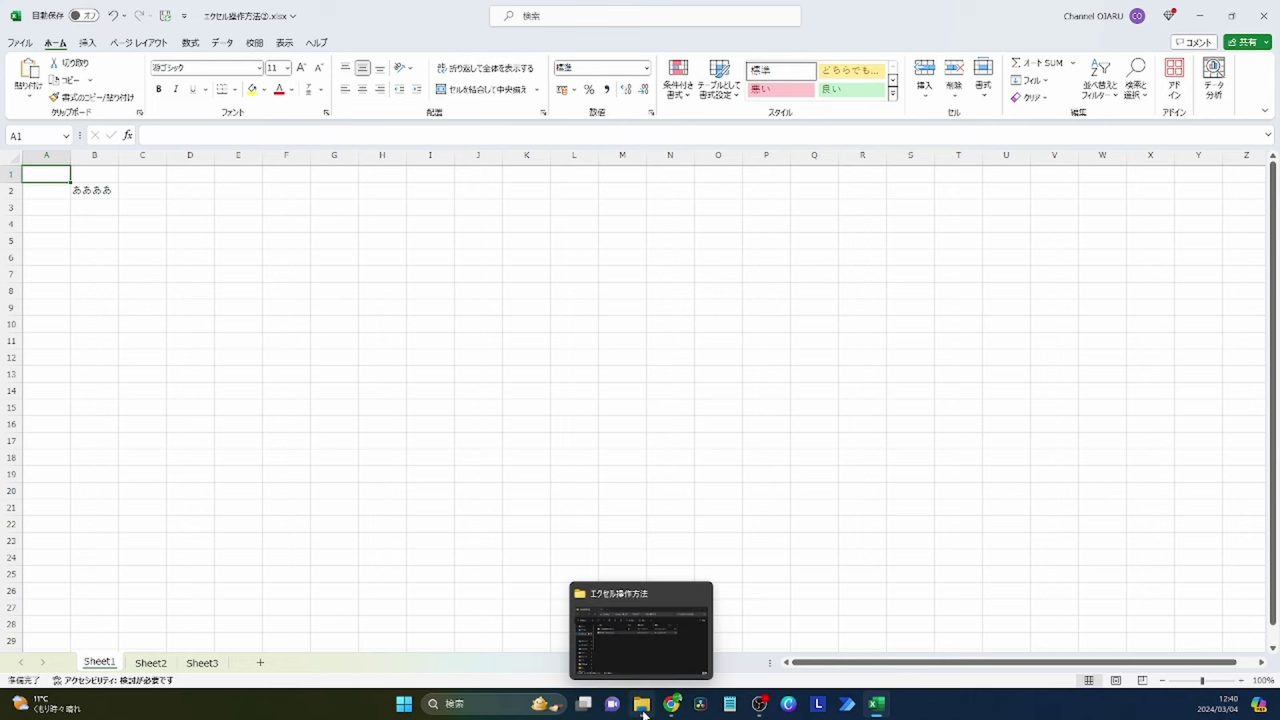
Switch to the エクセル操作方法 folder in File Explorer and examine its two workbook files and their status
left_click(644, 713)
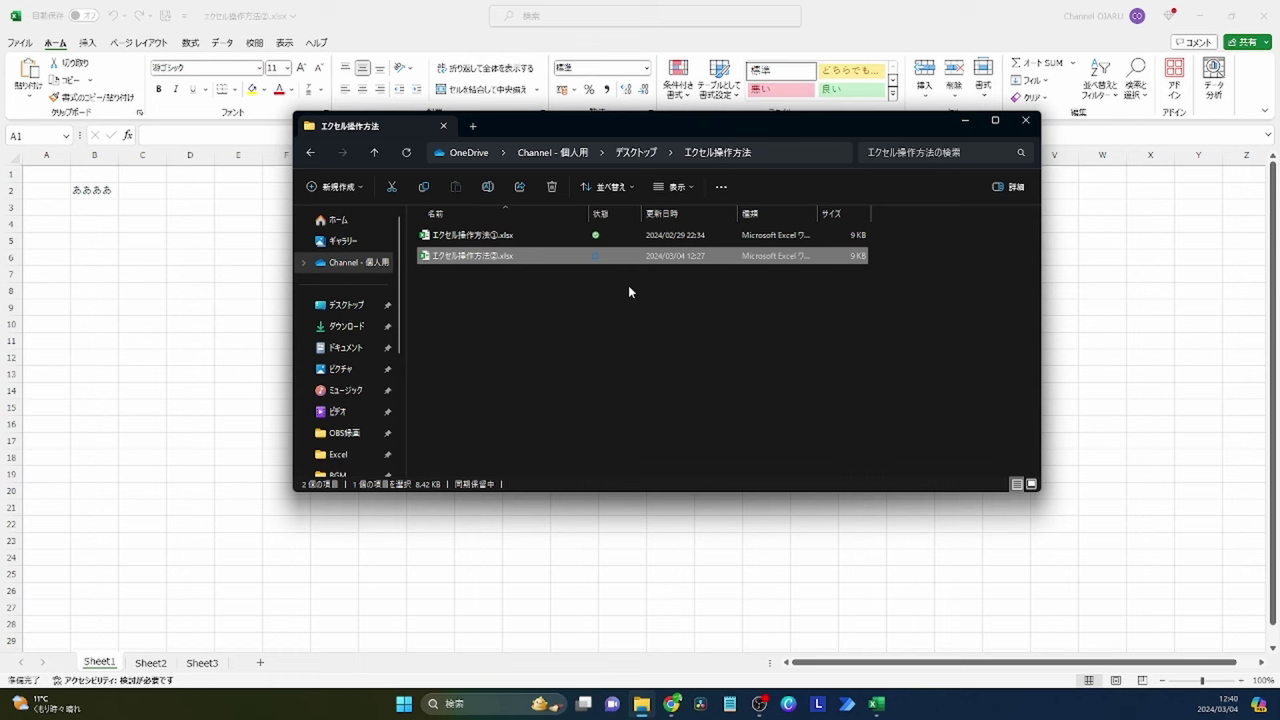
left_click(508, 237)
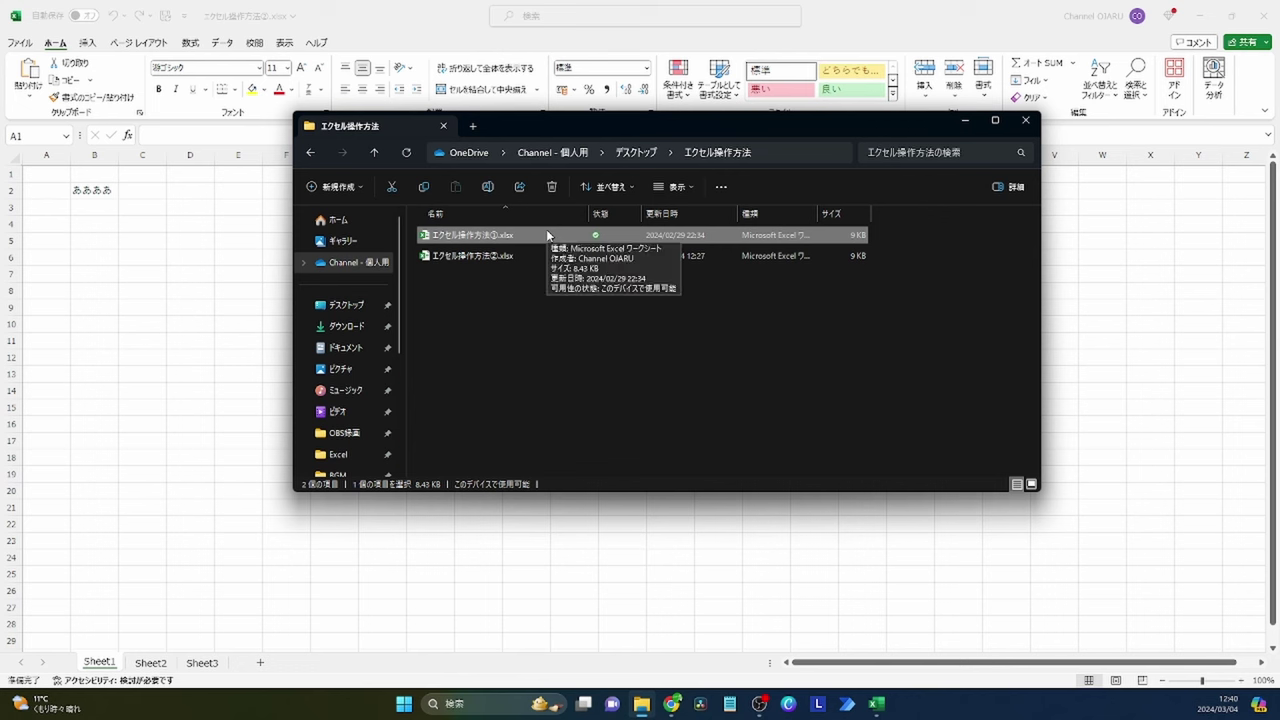
left_click(848, 256)
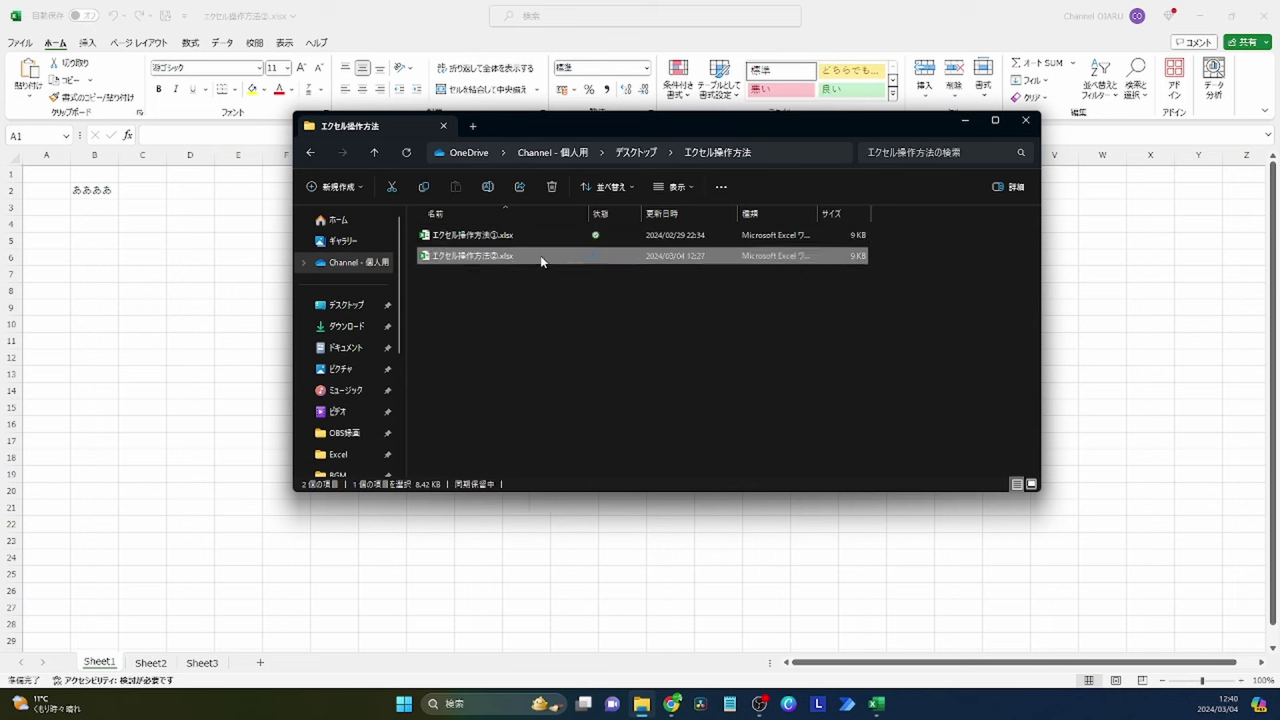
mouse_move(510, 262)
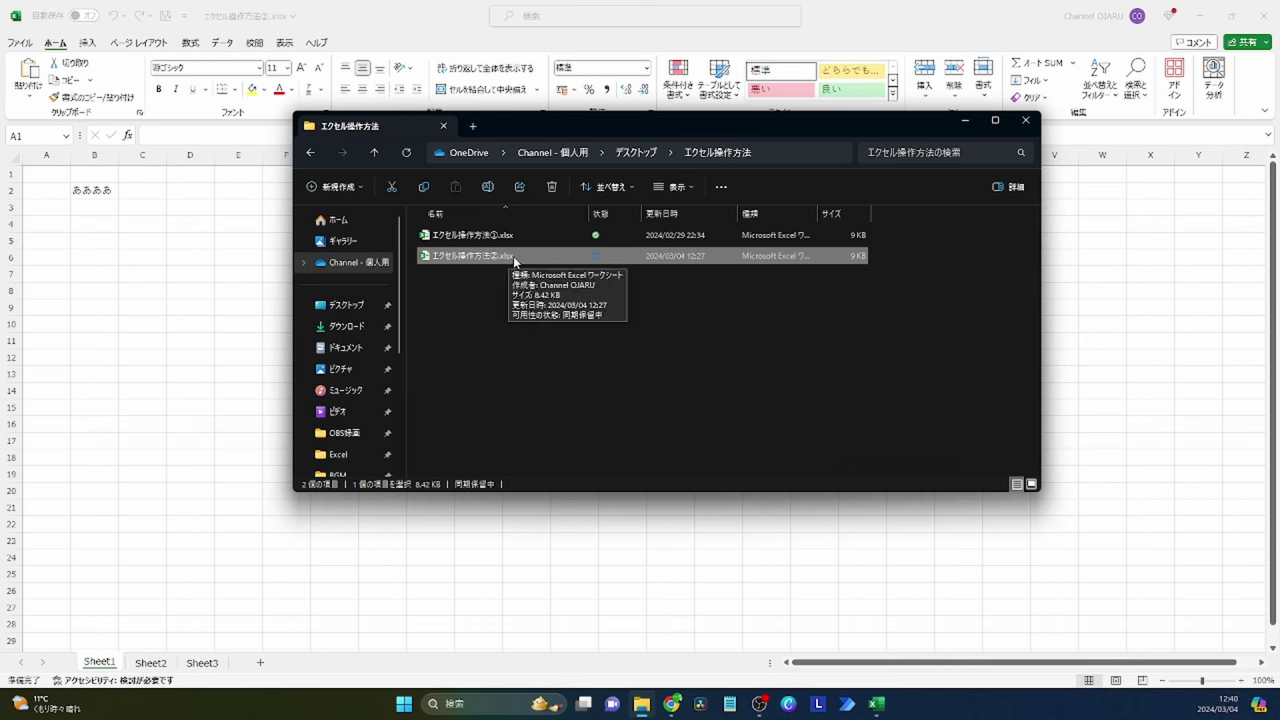
left_click(600, 308)
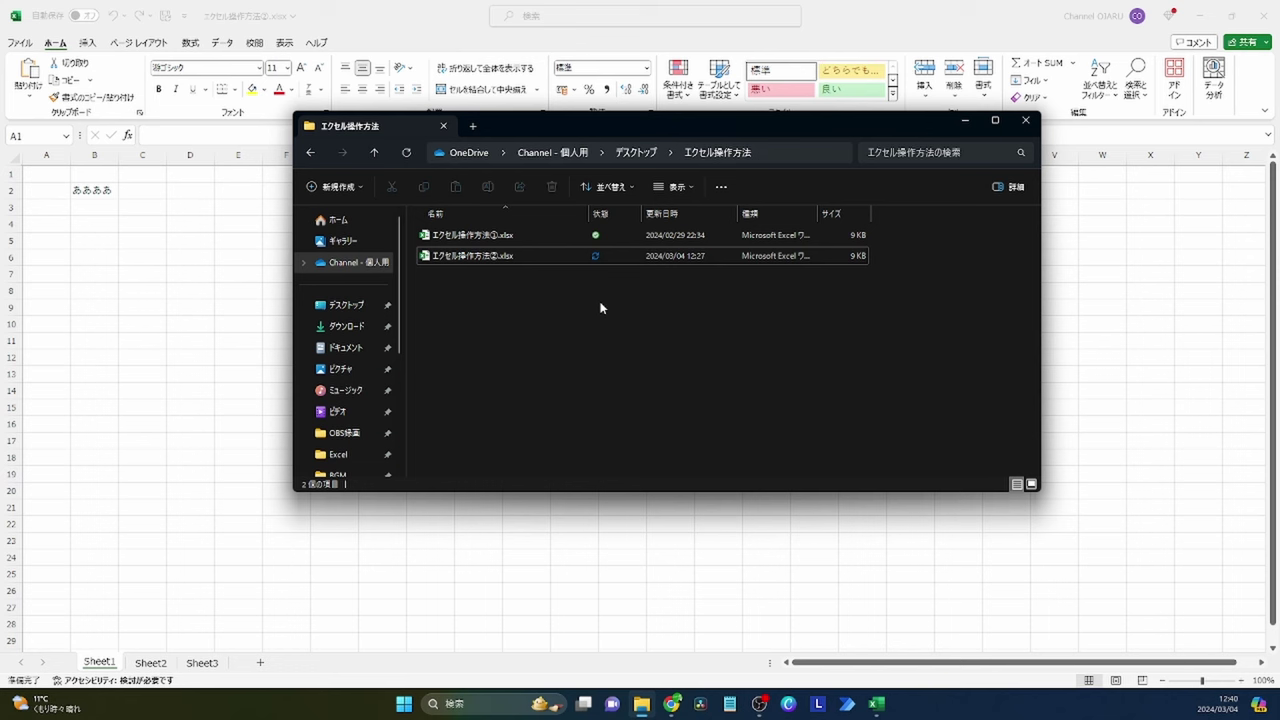
left_click(596, 258)
left_click(623, 292)
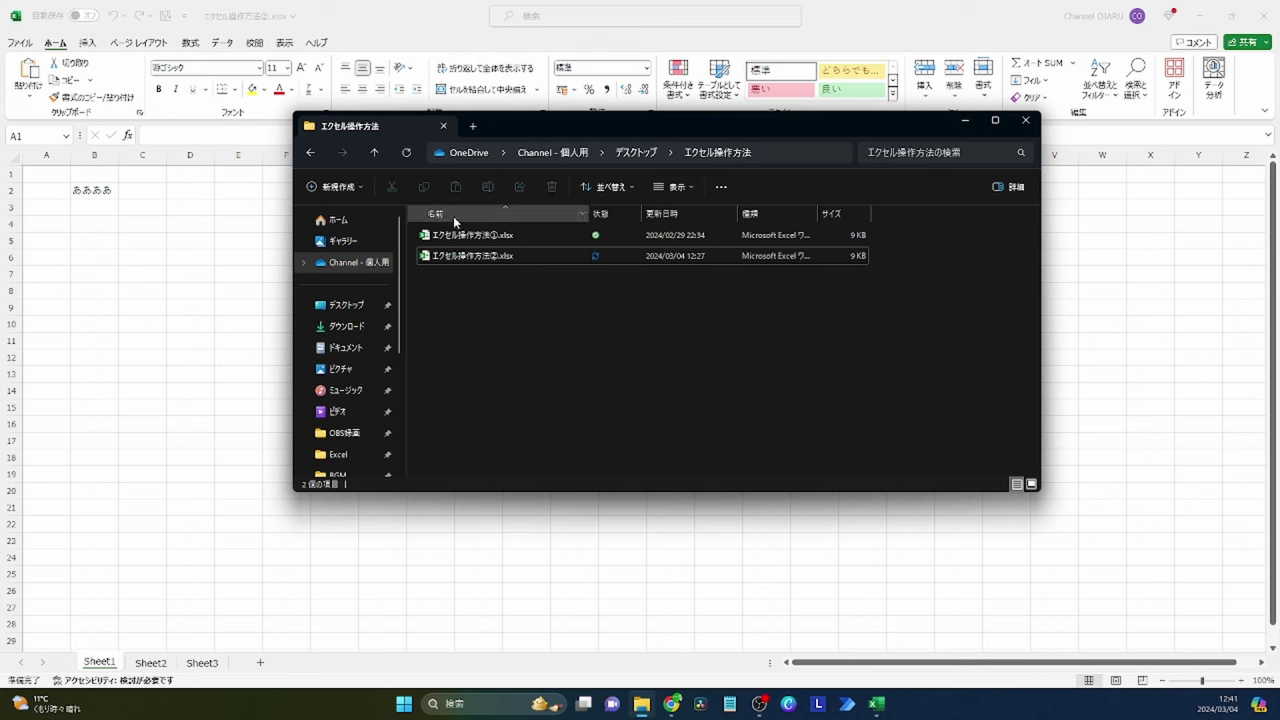
Examine how the エクセル操作方法 folder and its workbooks sit within the Desktop folder, ending inside エクセル操作方法
left_click(376, 155)
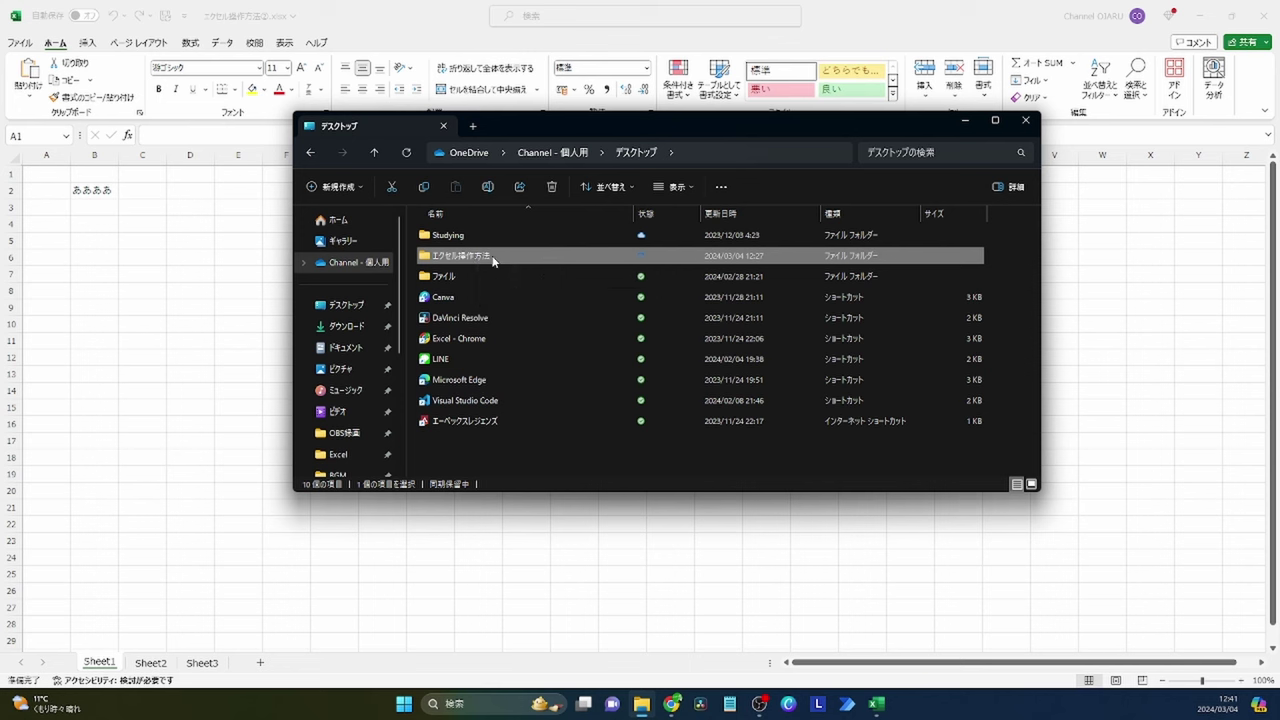
double_click(490, 257)
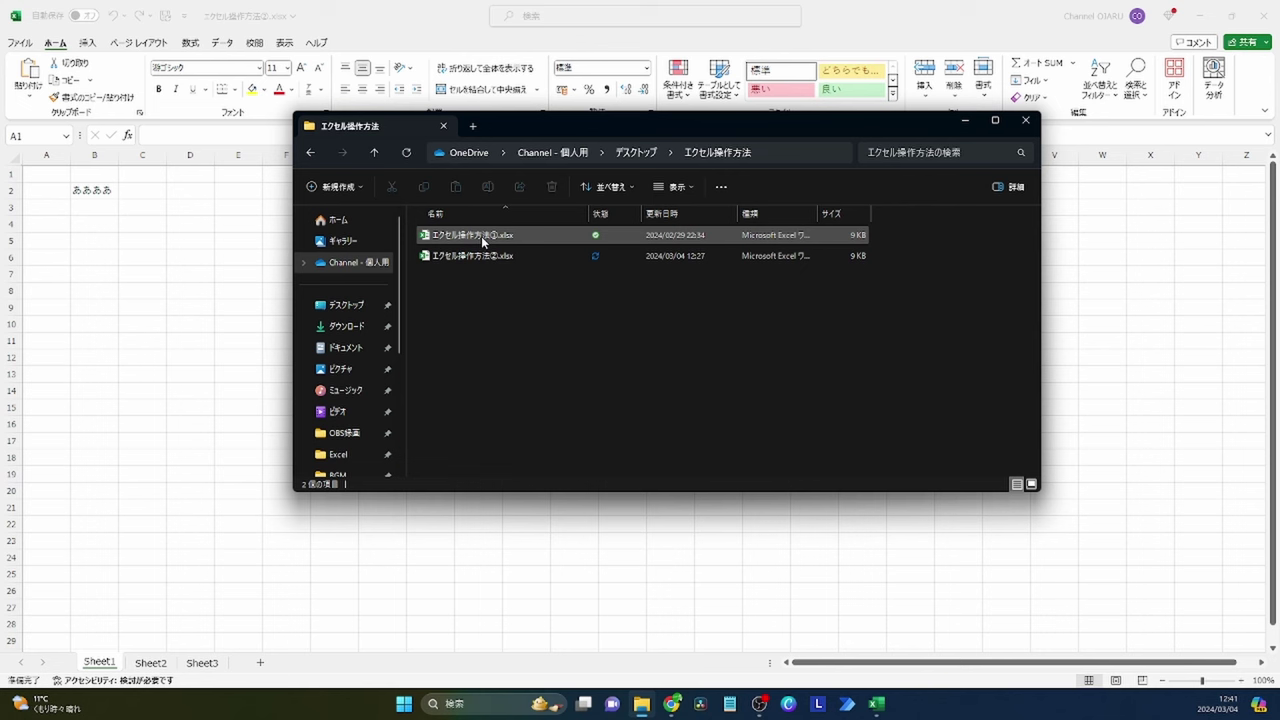
left_click(481, 236)
left_click(507, 254)
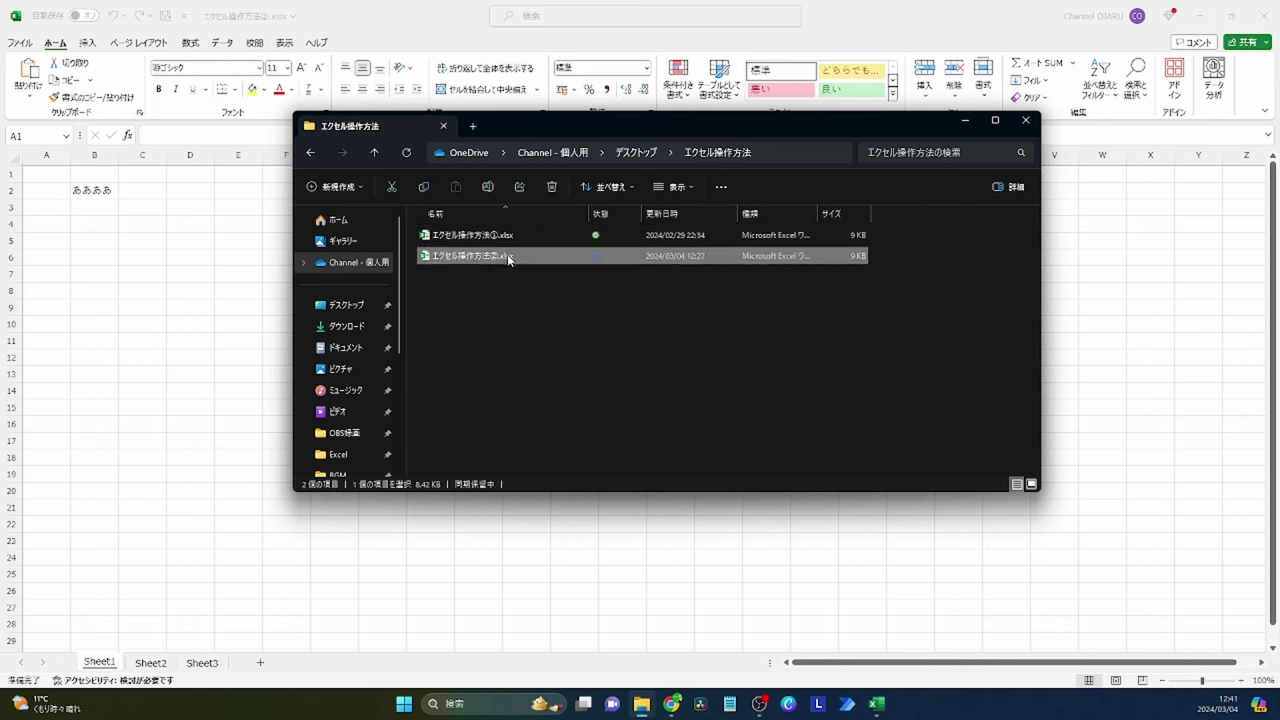
left_click(507, 254, "ctrl")
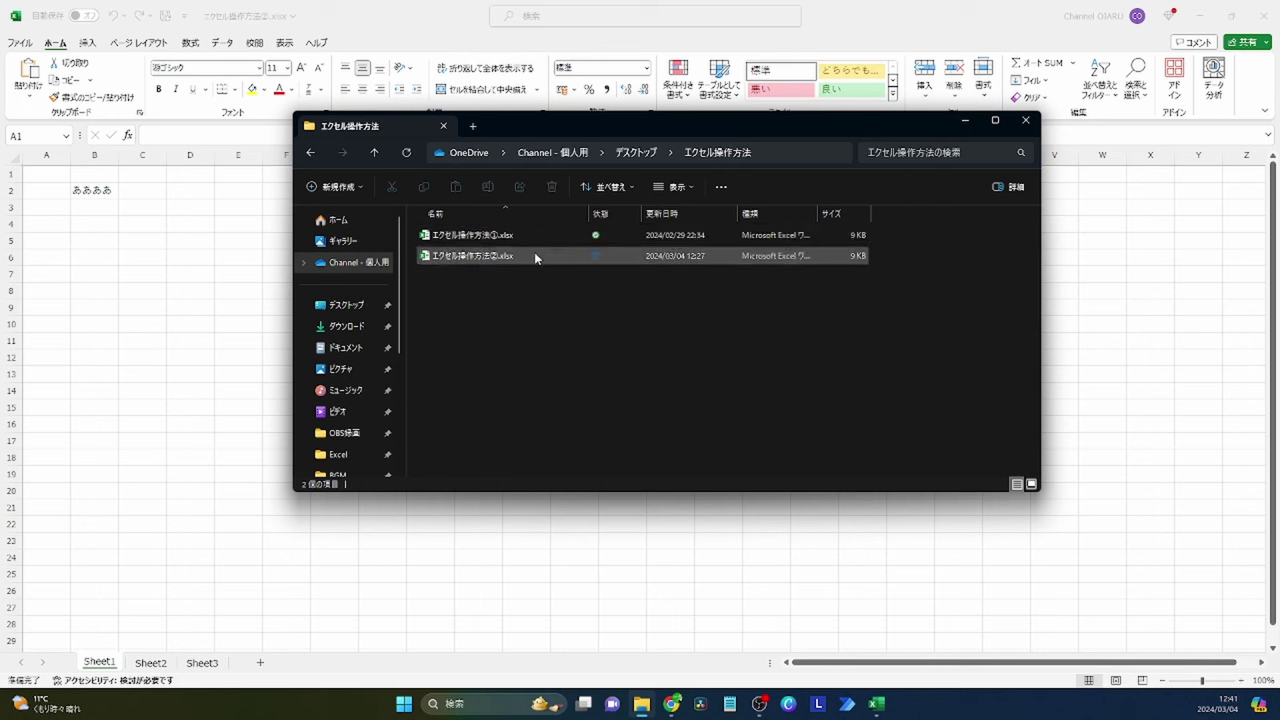
left_click(374, 152)
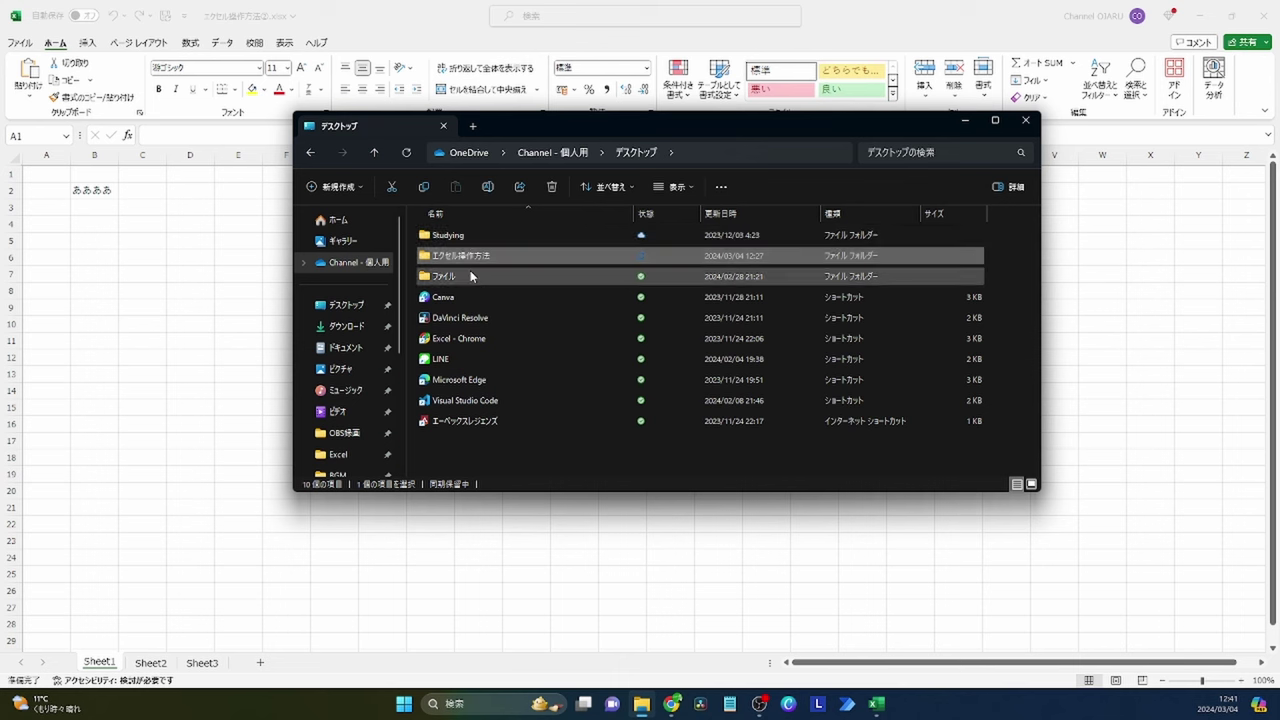
left_click(470, 274)
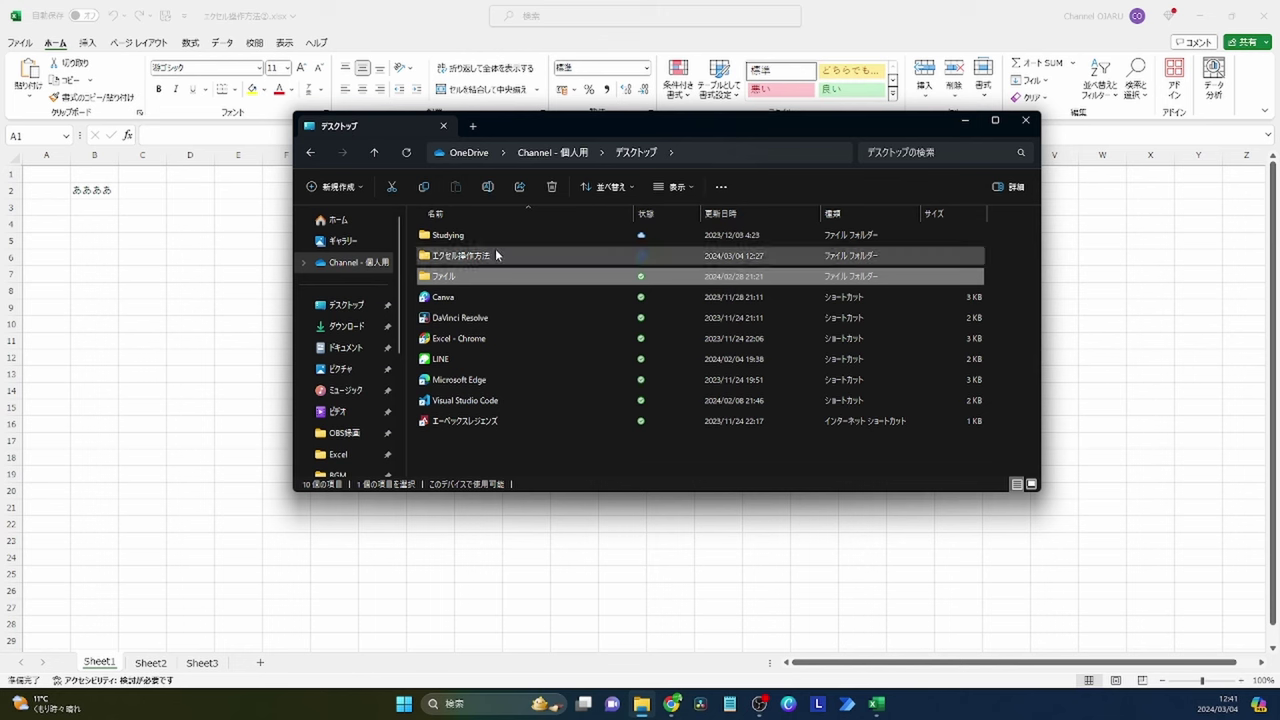
double_click(495, 255)
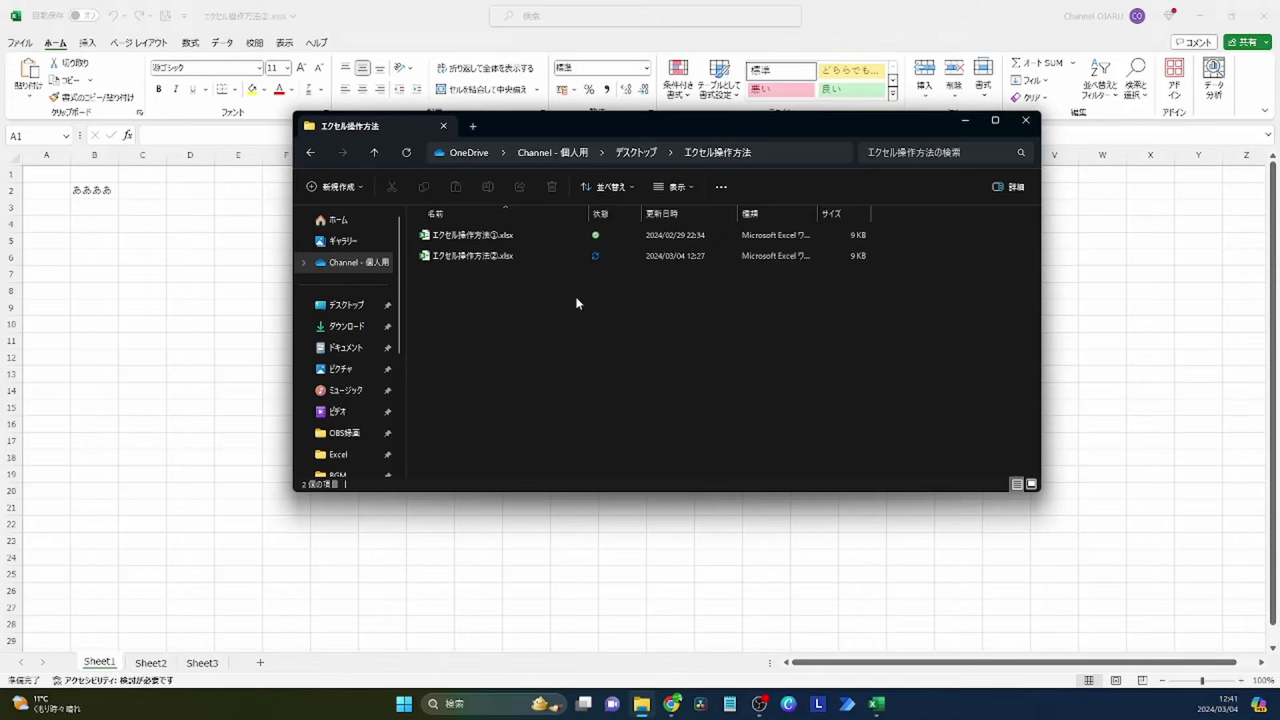
Create two new folders named 1 and 2 inside the エクセル操作方法 folder
right_click(577, 303)
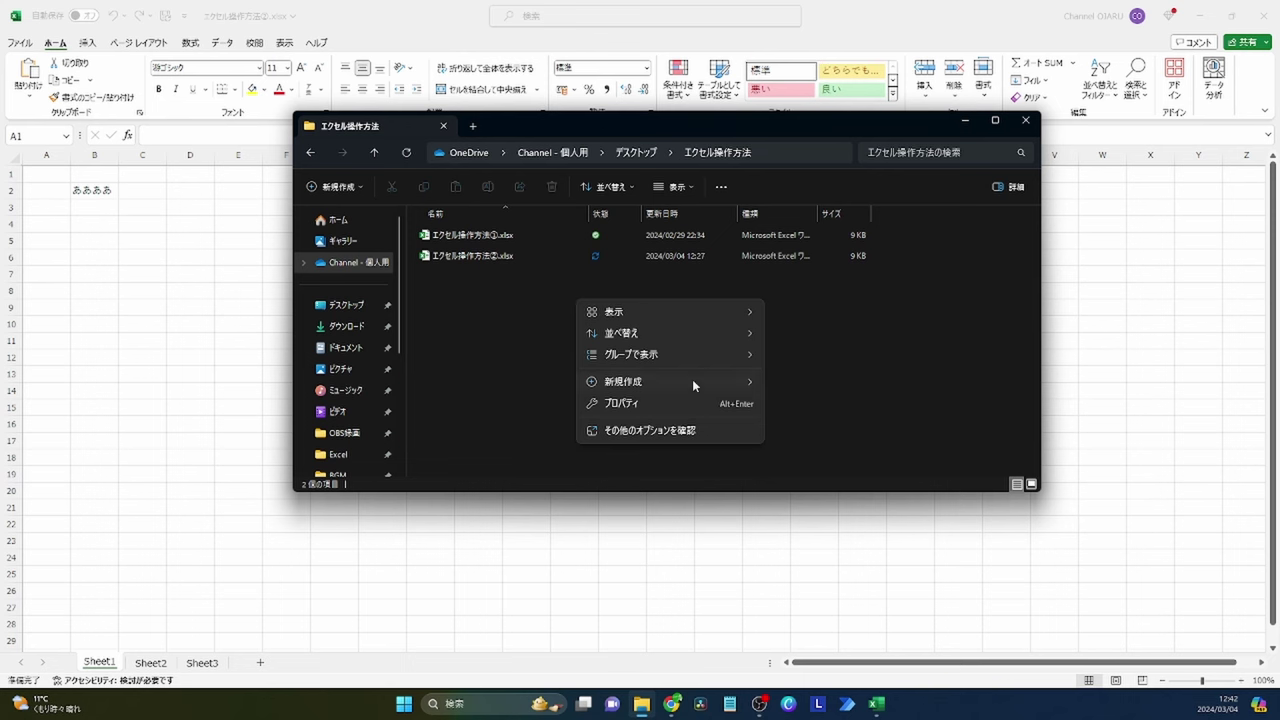
mouse_move(640, 384)
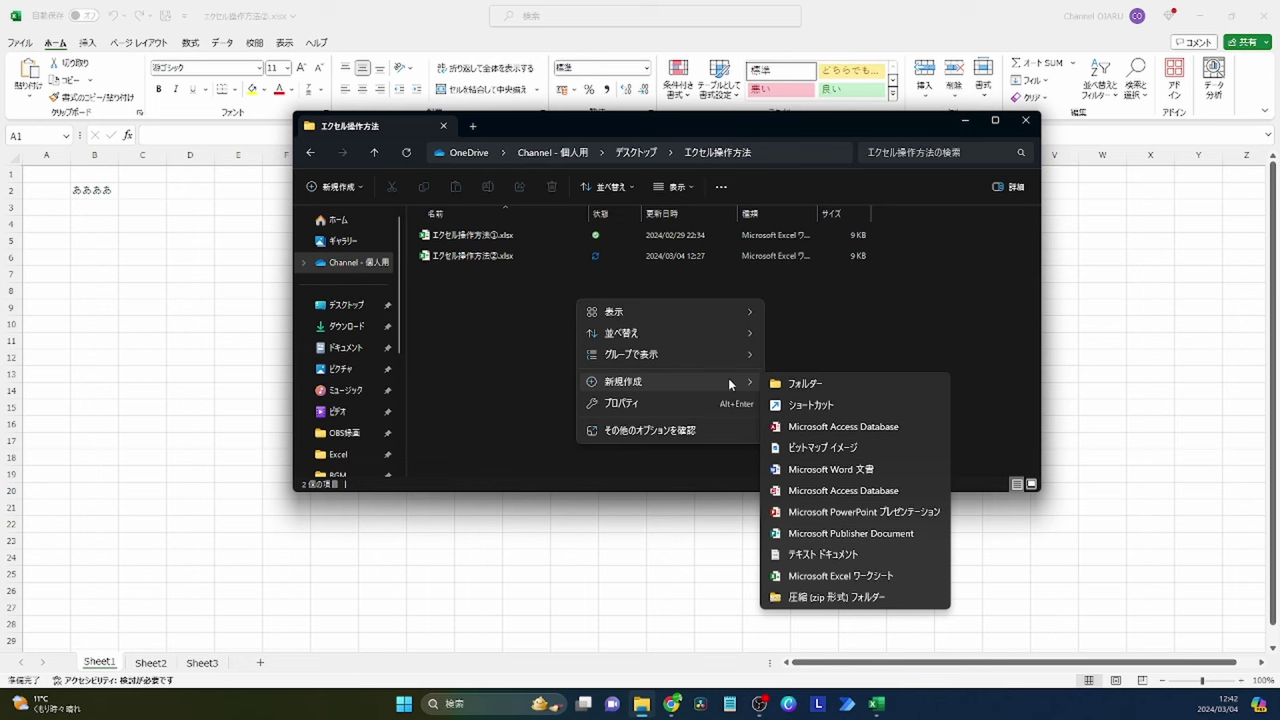
left_click(805, 384)
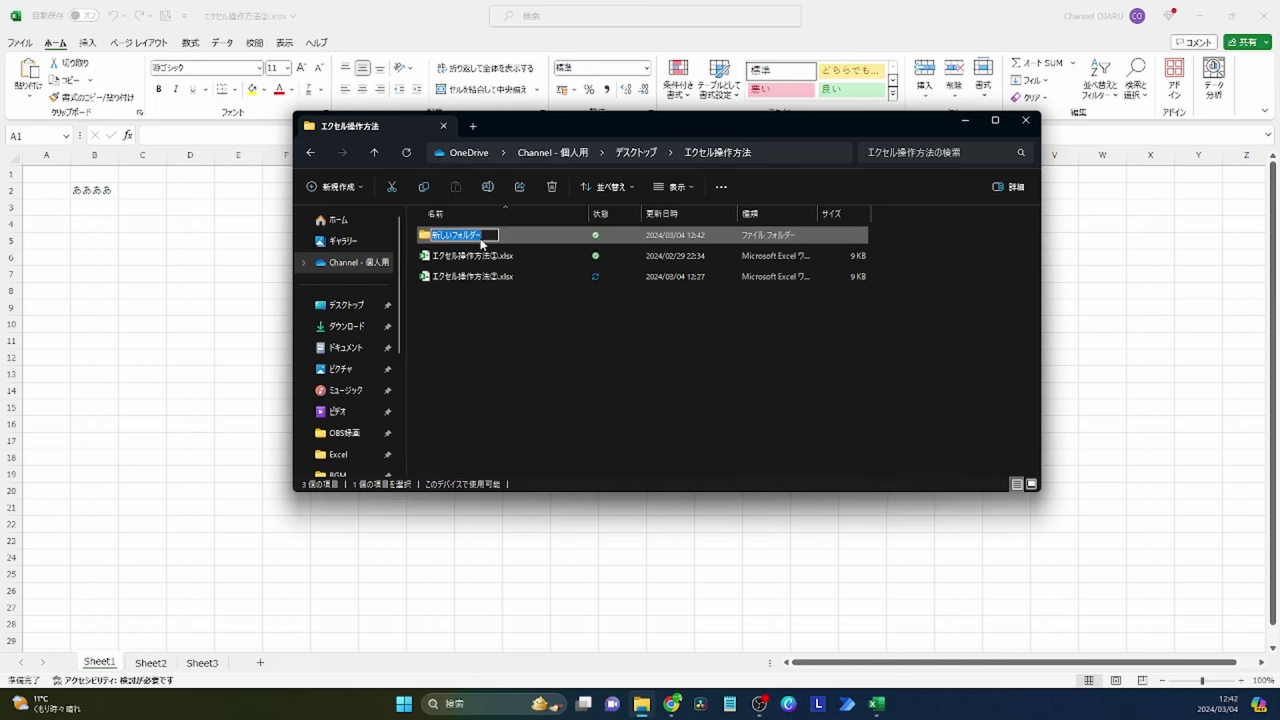
type("1")
key("Return")
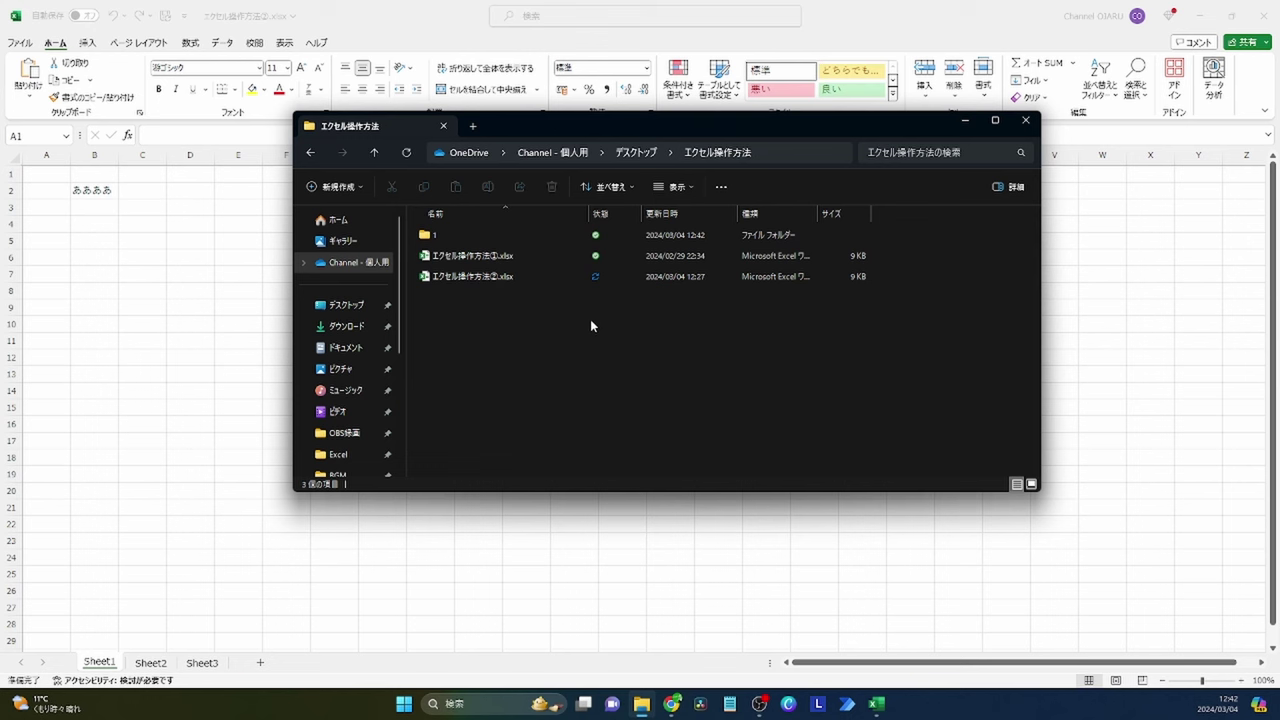
key("ctrl+shift+n")
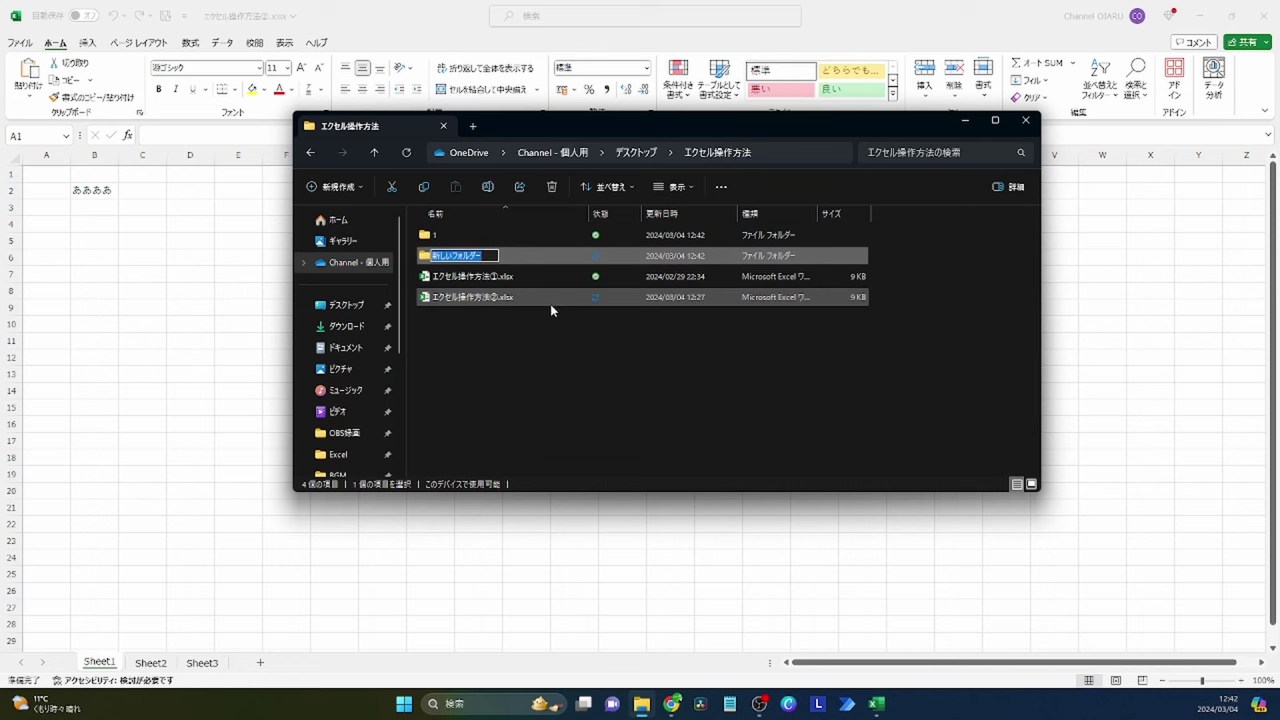
type("2")
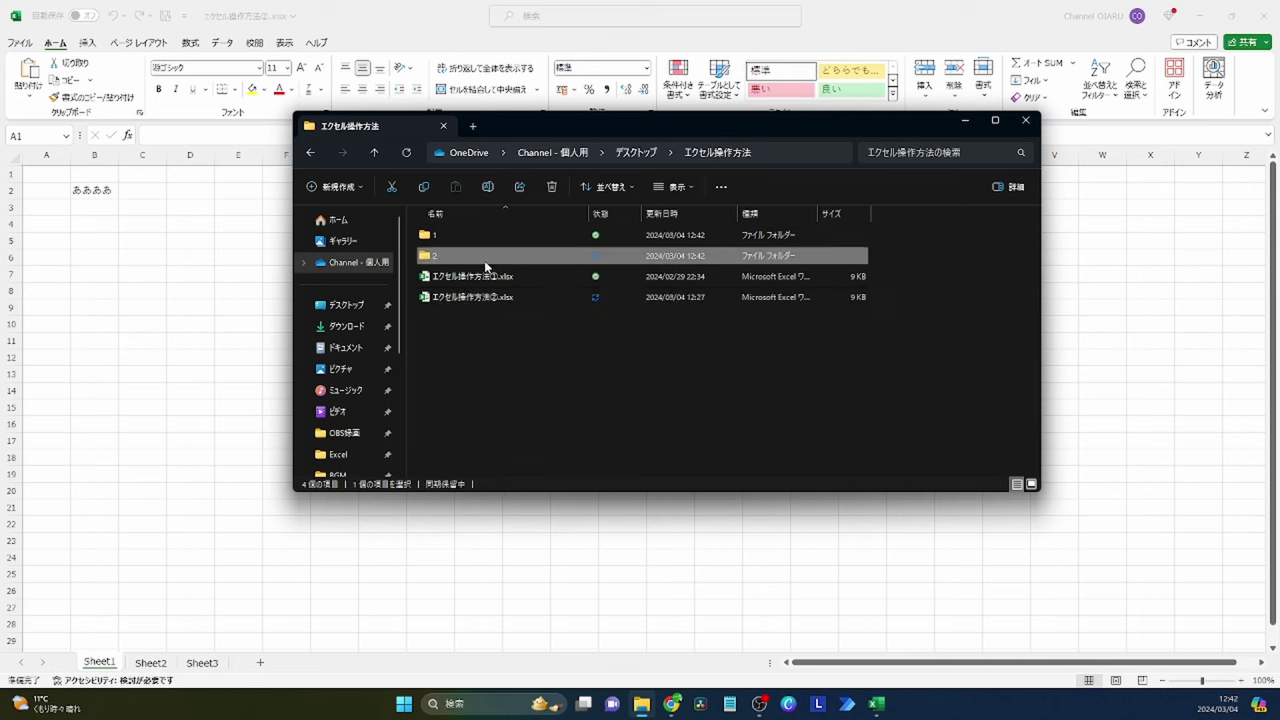
left_click(531, 377)
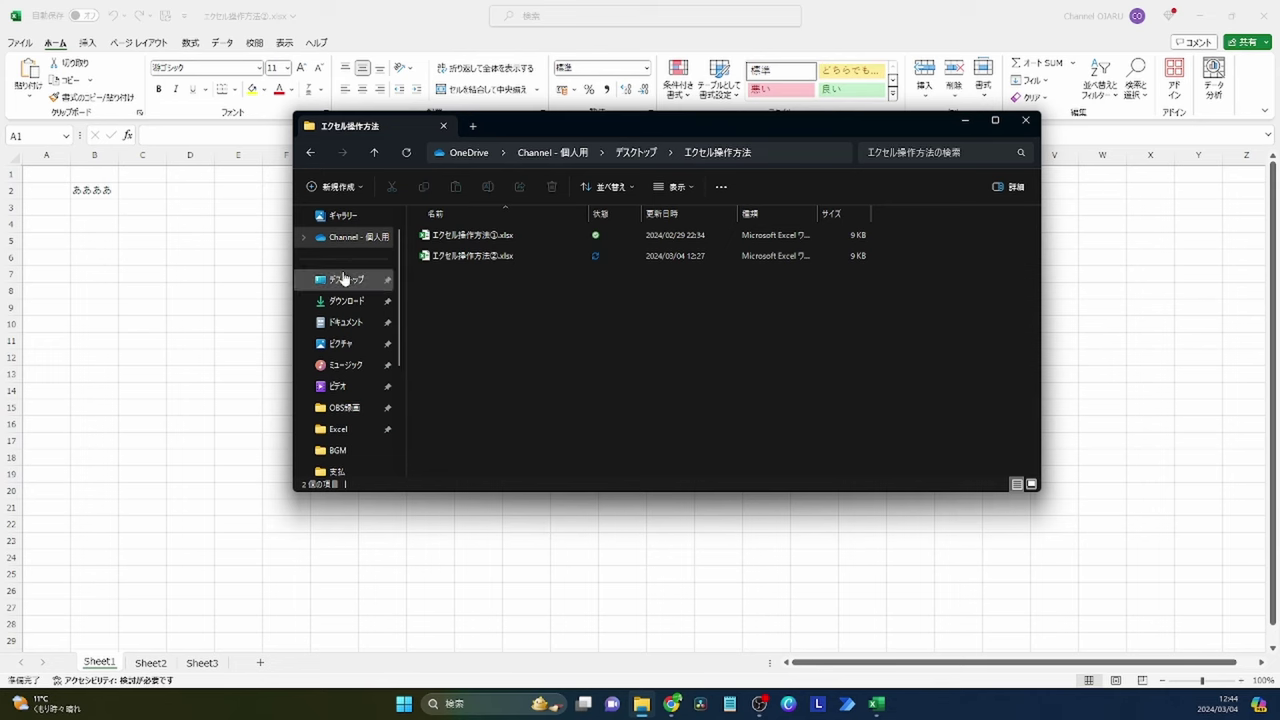
Close the folder window and view Sheet2 and Sheet3 of the workbook, returning to Sheet1
key("alt+F4")
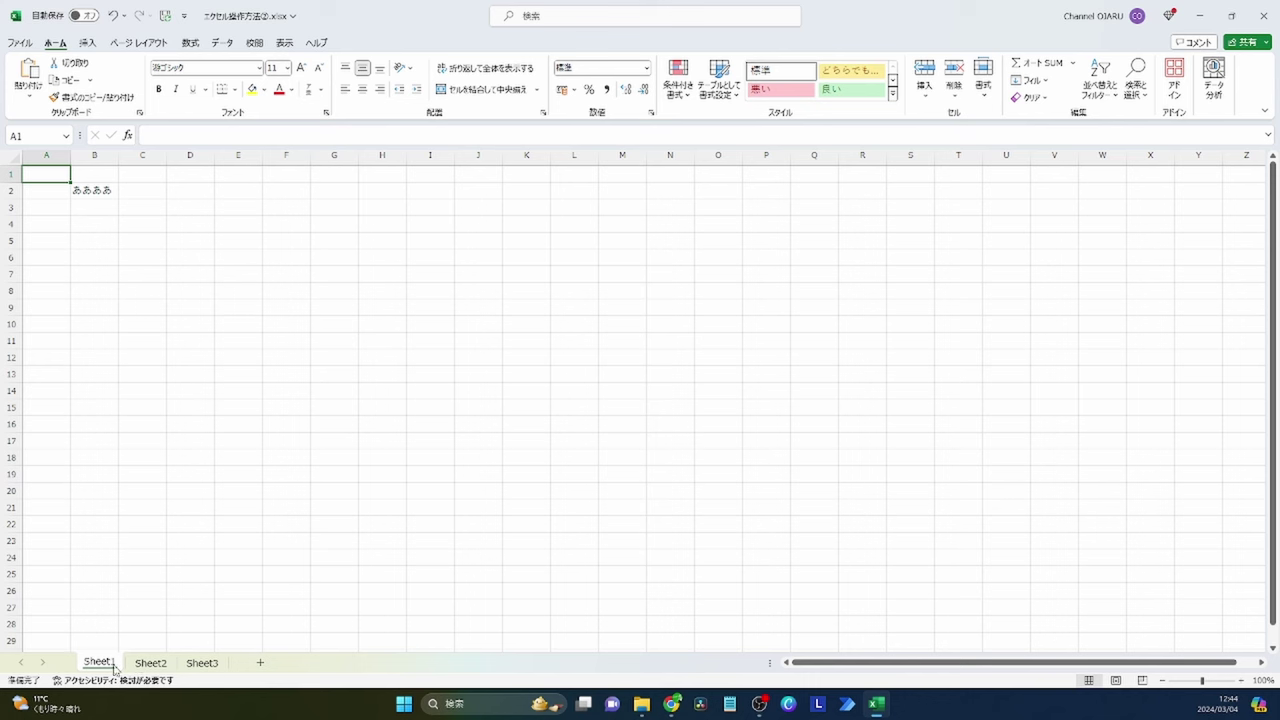
left_click(151, 666)
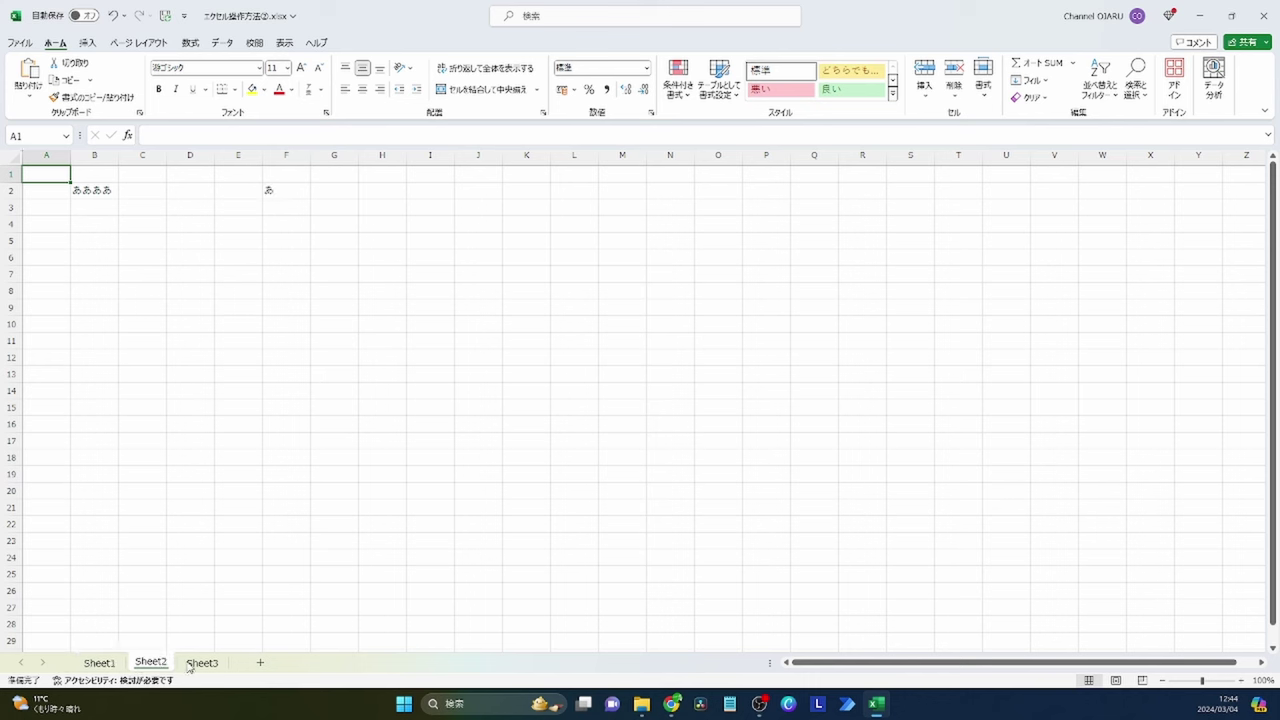
left_click(189, 667)
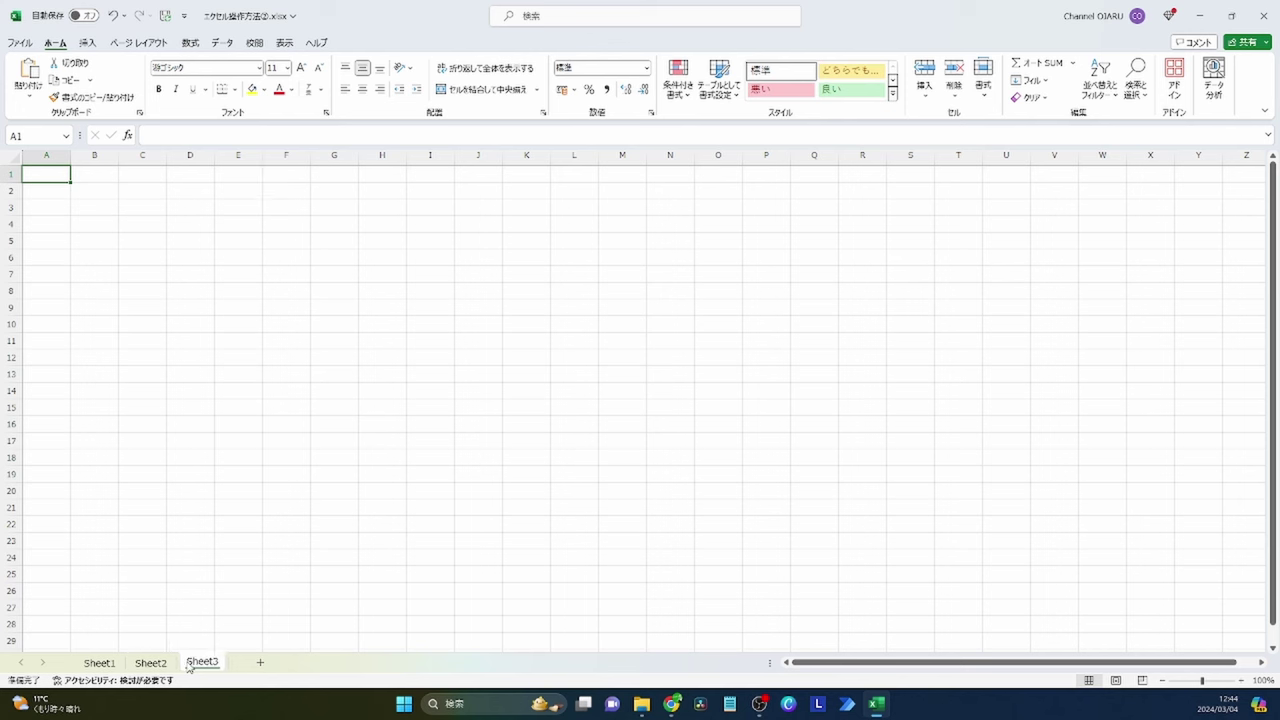
left_click(111, 668)
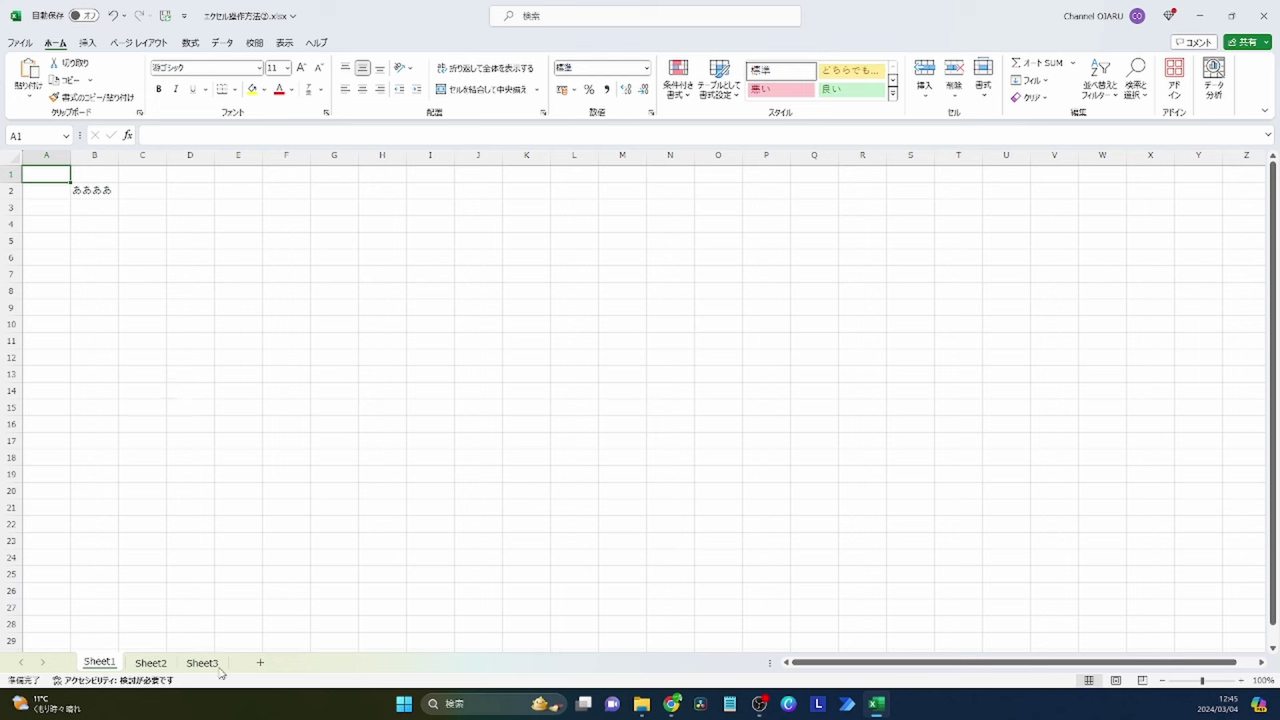
Add two new worksheets after Sheet1 and return to Sheet1
left_click(259, 663)
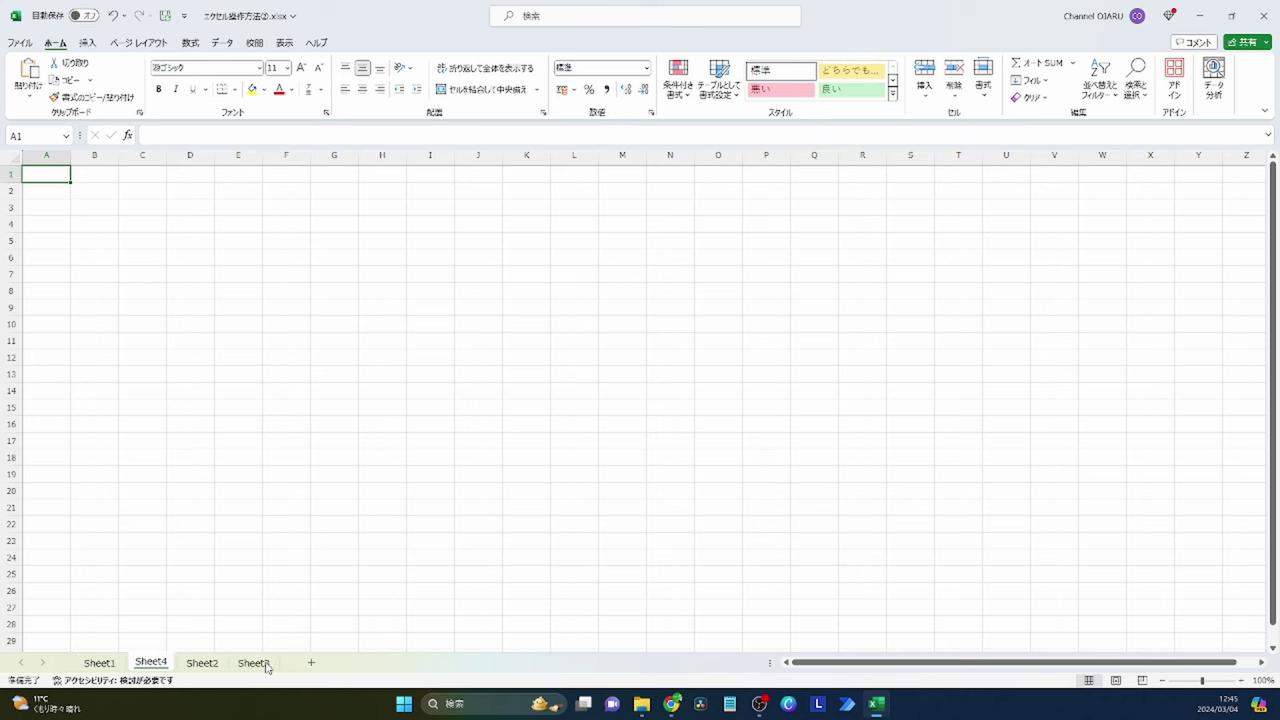
left_click(318, 666)
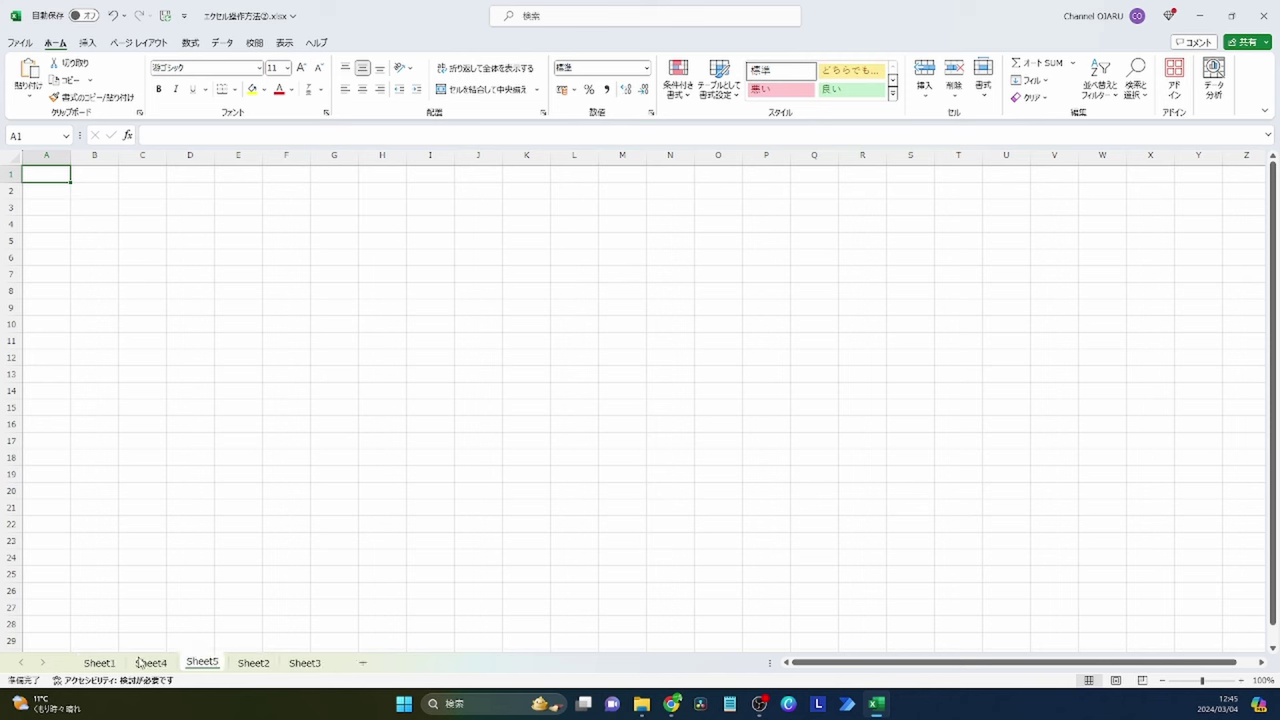
left_click(100, 663)
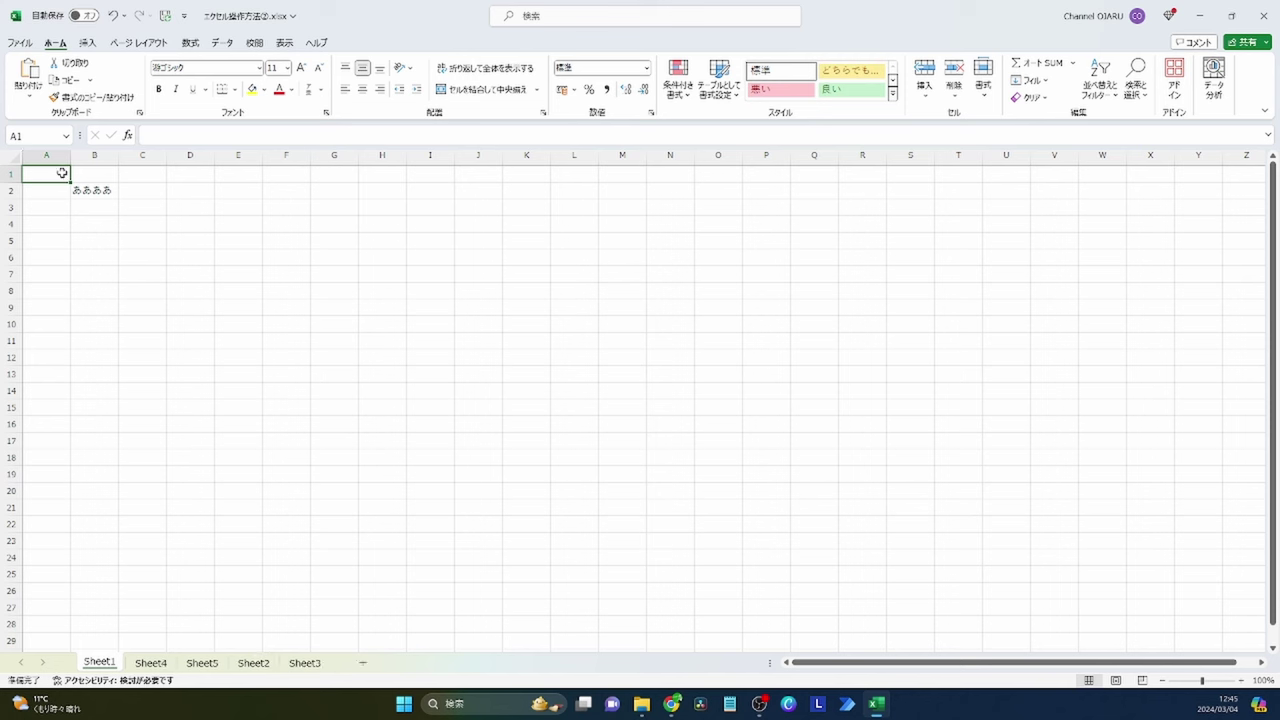
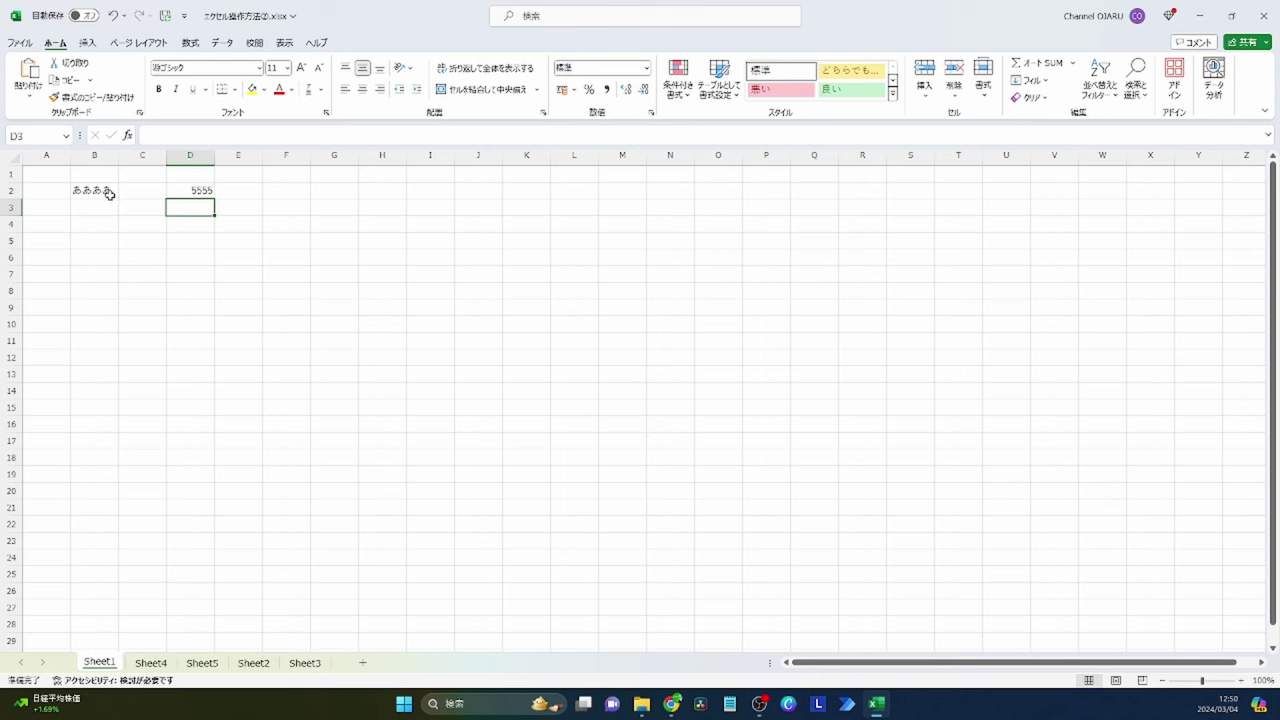
Select single cells on Sheet1, including B2 and D2, to examine the text and number entries
left_click(131, 202)
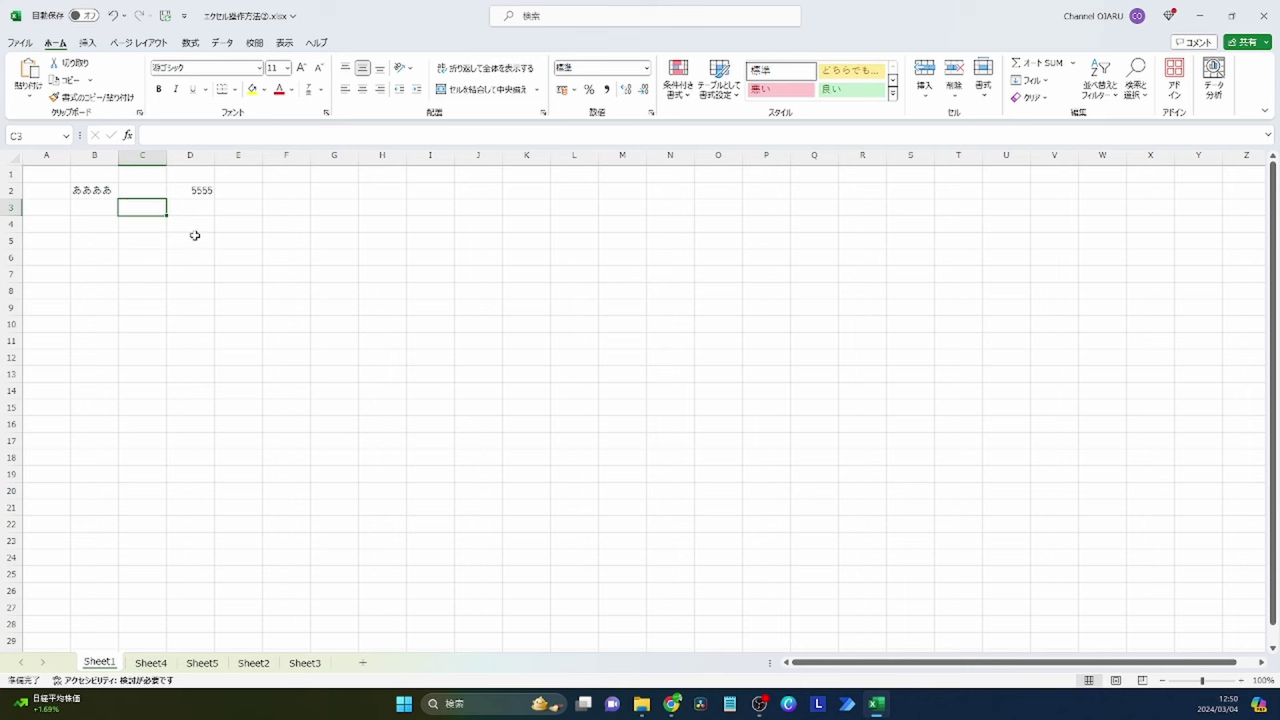
left_click(193, 224)
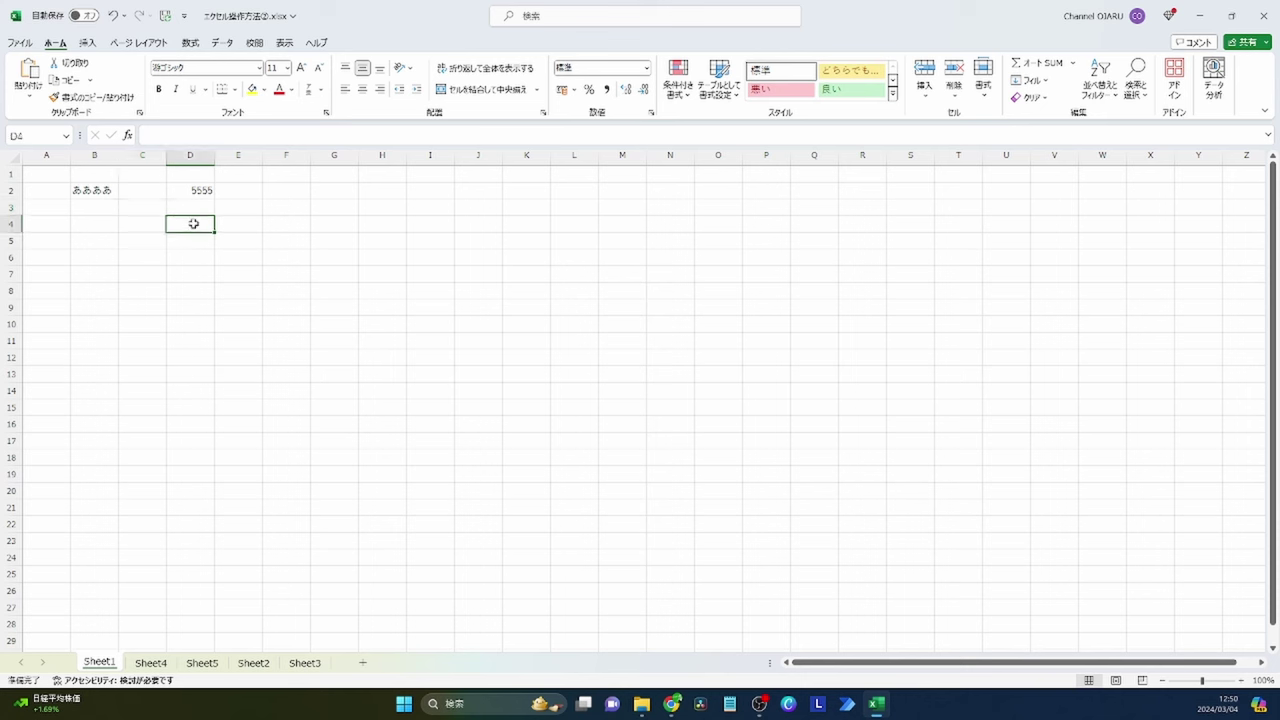
left_click(107, 195)
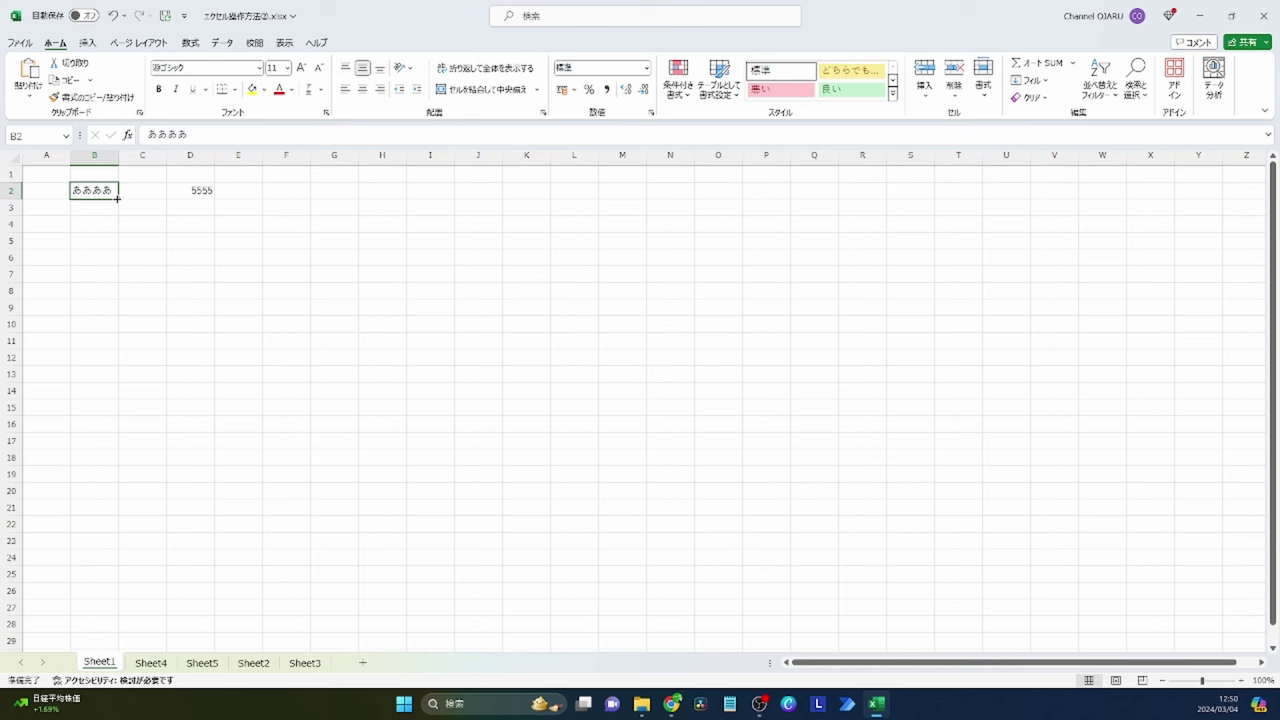
left_click(174, 187)
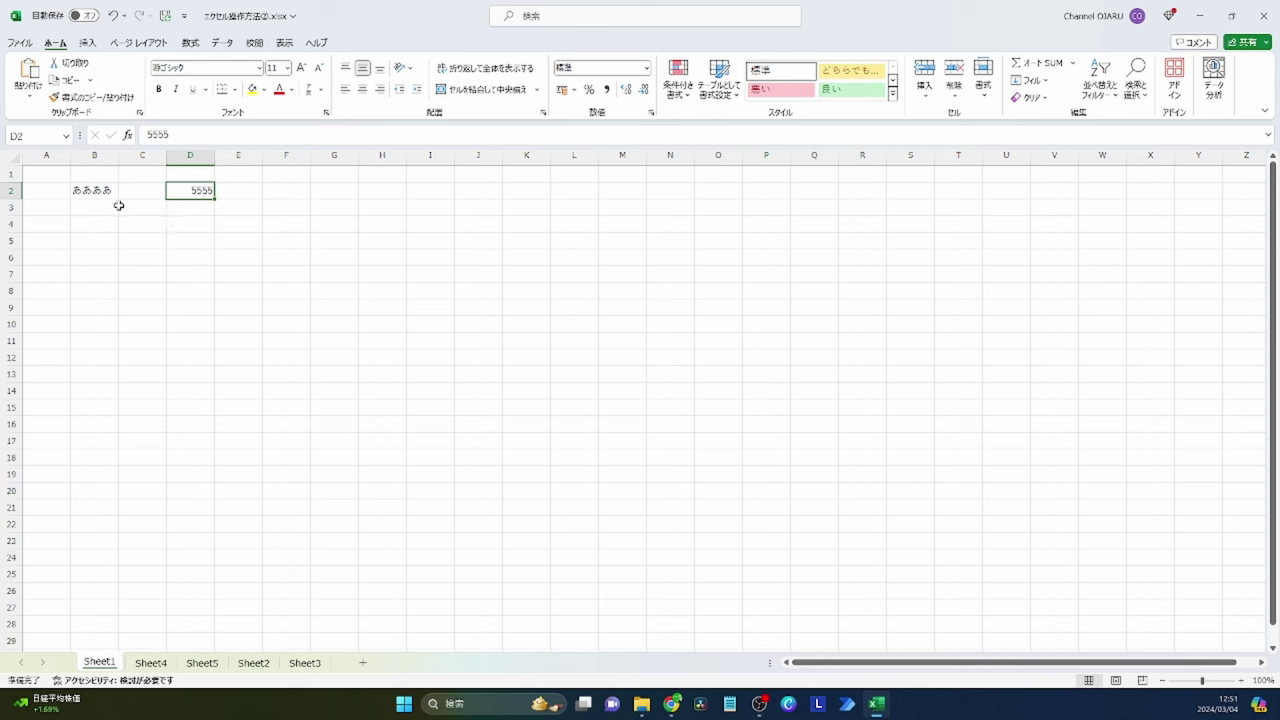
Highlight columns A to K and rows 1 to 8 on Sheet1, ending with cell A1 selected
left_click_drag(37, 156, 545, 154)
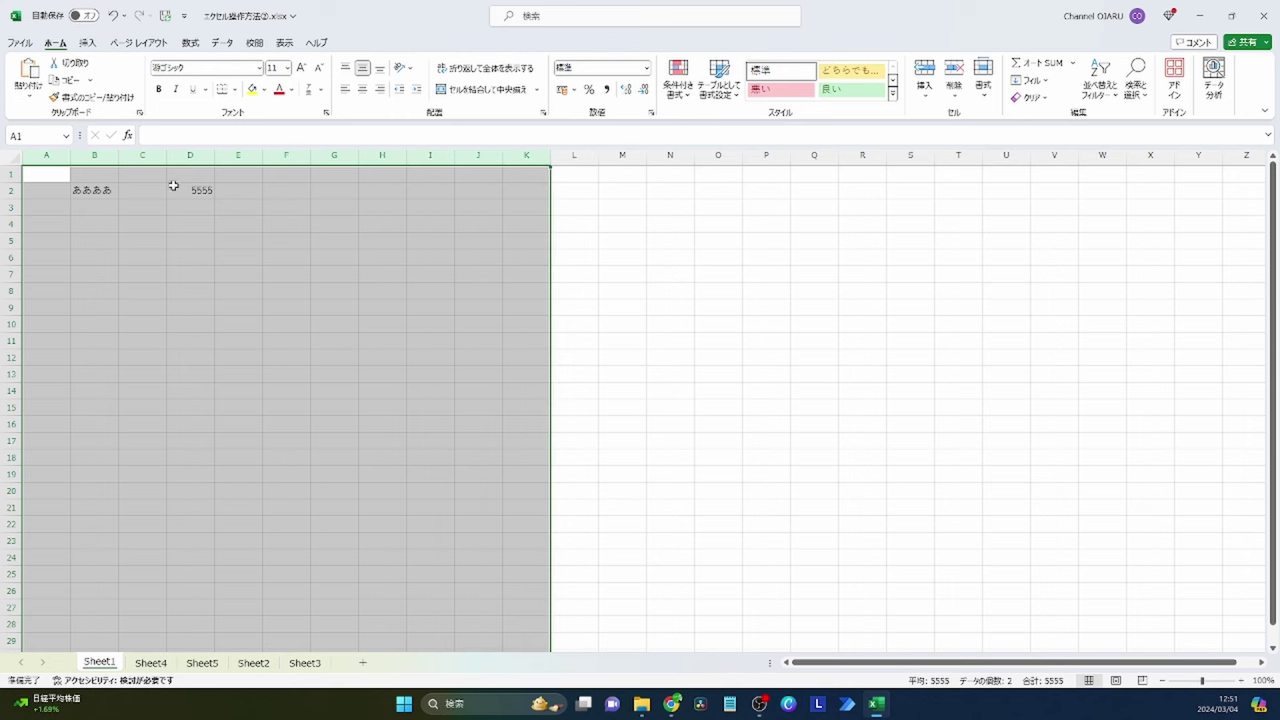
left_click_drag(10, 175, 10, 289)
left_click(57, 173)
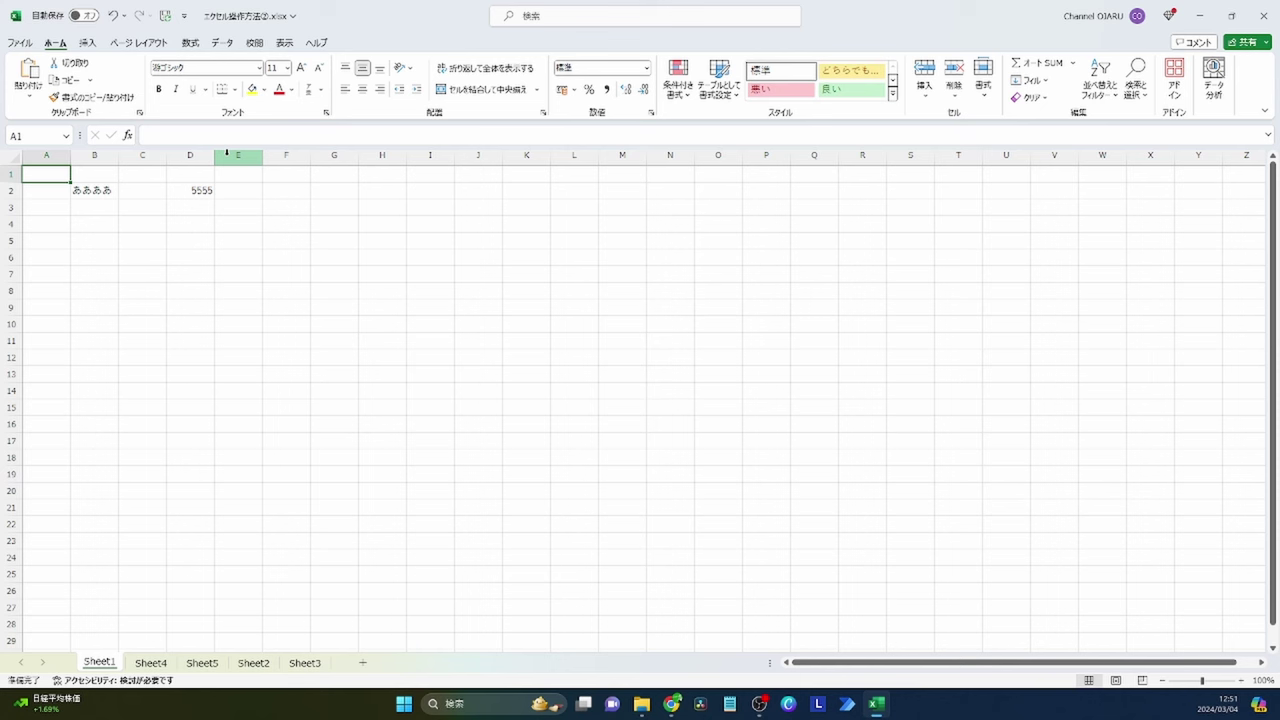
left_click(225, 240)
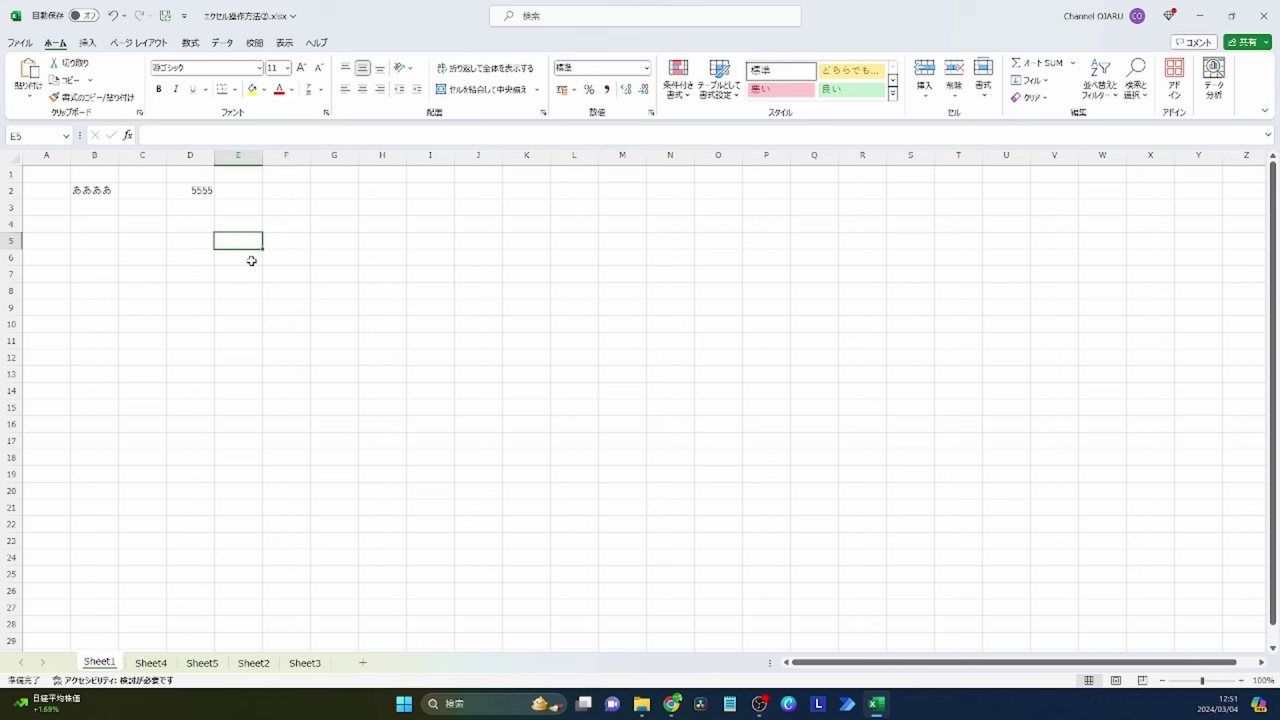
left_click(366, 262)
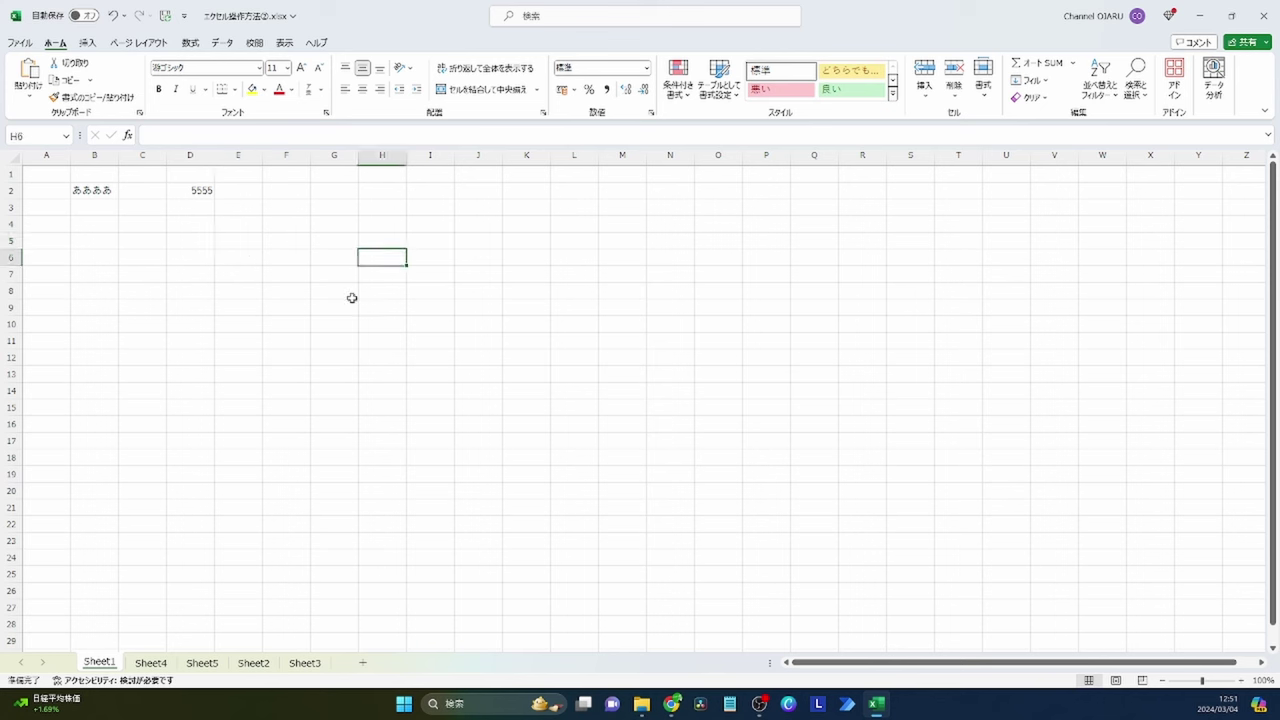
left_click(303, 337)
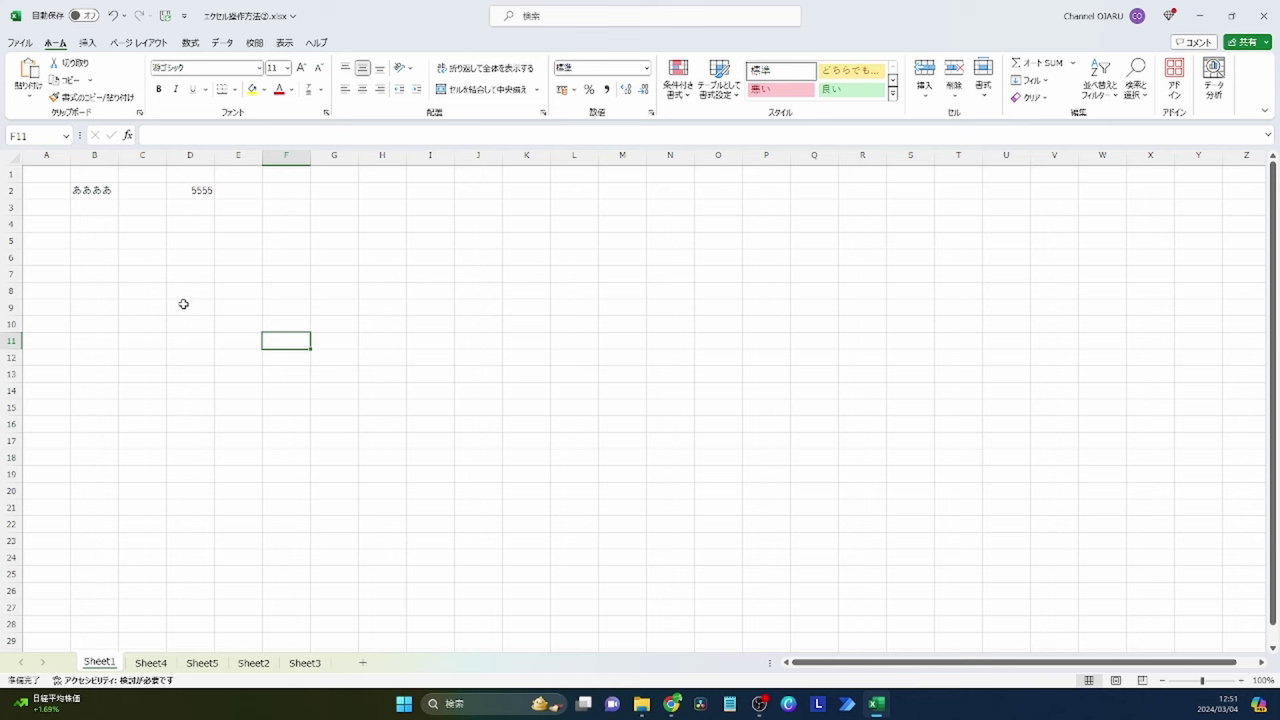